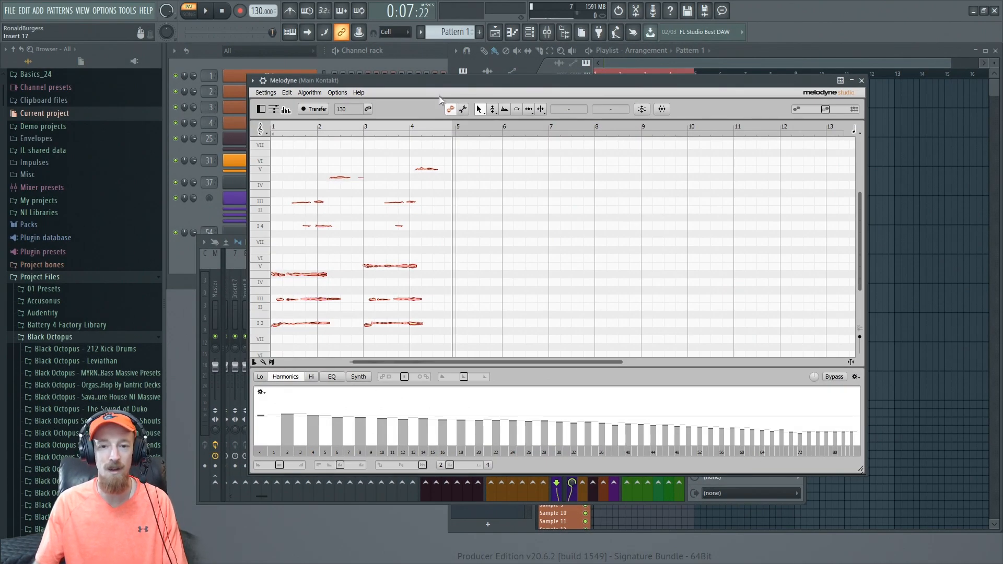
# Set the harmonics' odd/even balance fully toward the odd harmonics and play the chord recording
pyautogui.moveTo(529, 362); pyautogui.dragTo(474, 350)
pyautogui.doubleClick(389, 152)
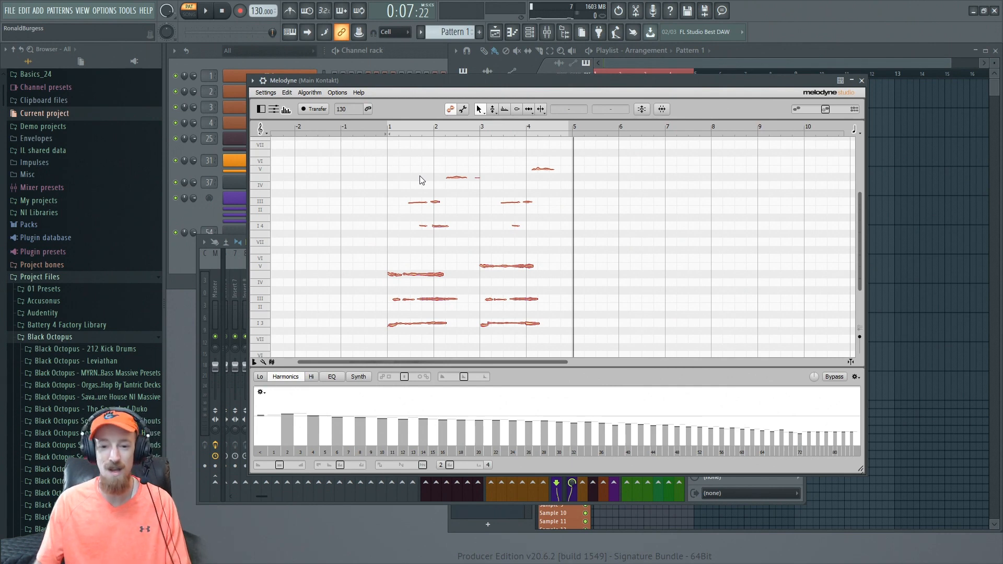
pyautogui.moveTo(423, 465); pyautogui.dragTo(376, 466)
pyautogui.press('space')
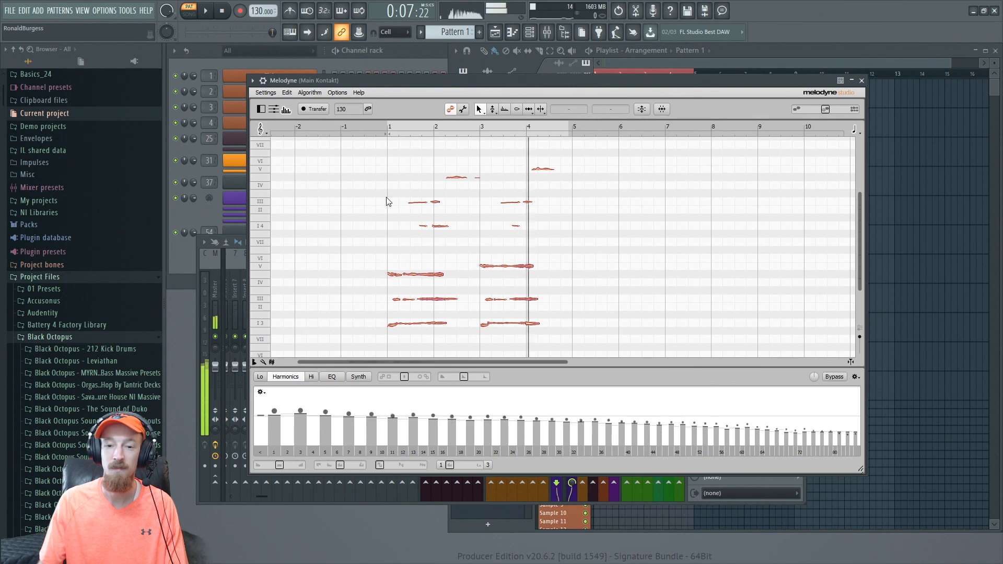
pyautogui.press('space')
# Audition the chords with the odd/even balance centred, try it at +100 %, and return it to centre
pyautogui.moveTo(385, 466); pyautogui.dragTo(401, 467)
pyautogui.press('space')
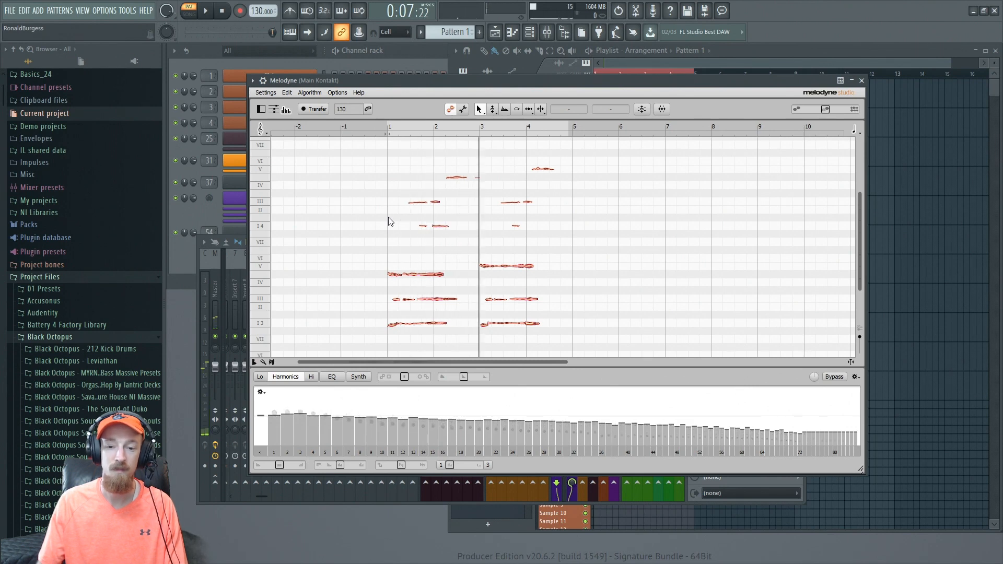
pyautogui.moveTo(401, 467); pyautogui.dragTo(422, 466)
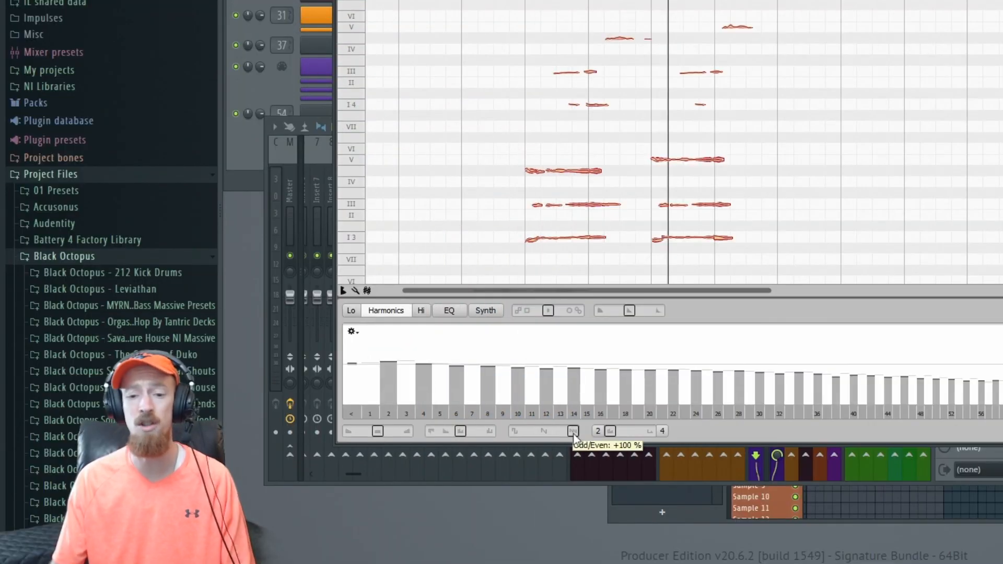
pyautogui.moveTo(572, 435); pyautogui.dragTo(544, 432)
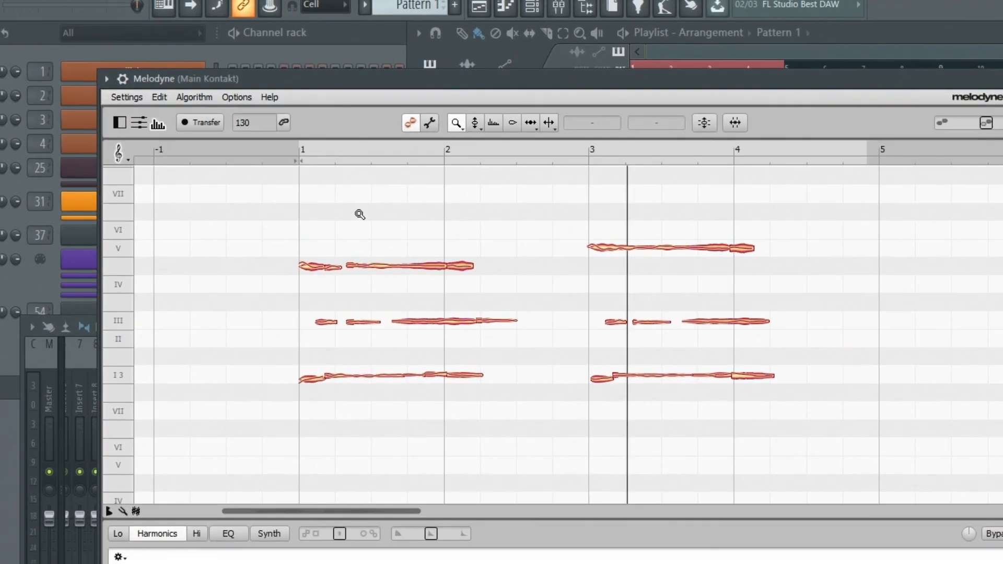
# With the Main Tool, raise the long IV#4 note in bar 1 to V 4 and play the change
pyautogui.rightClick(417, 169)
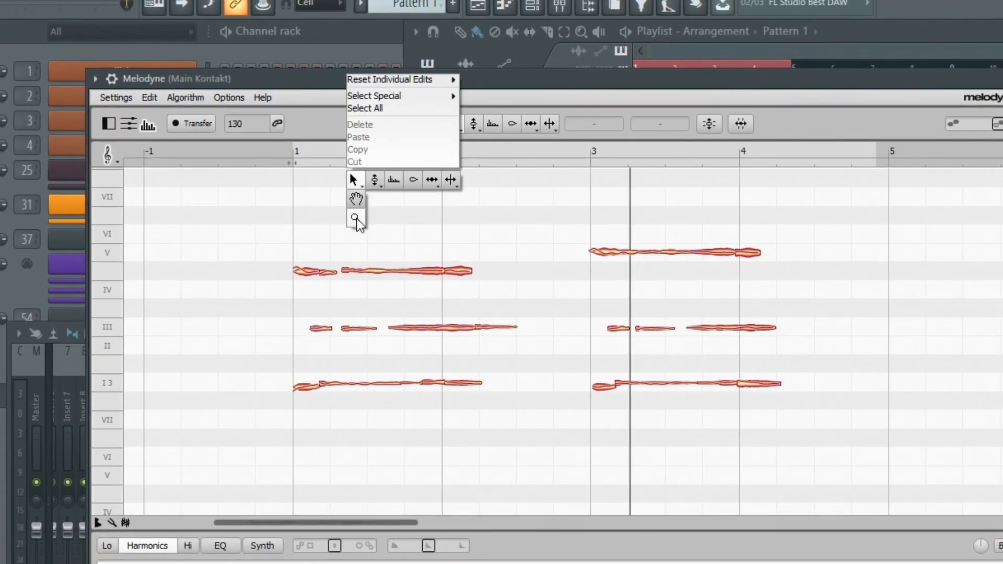
pyautogui.click(355, 181)
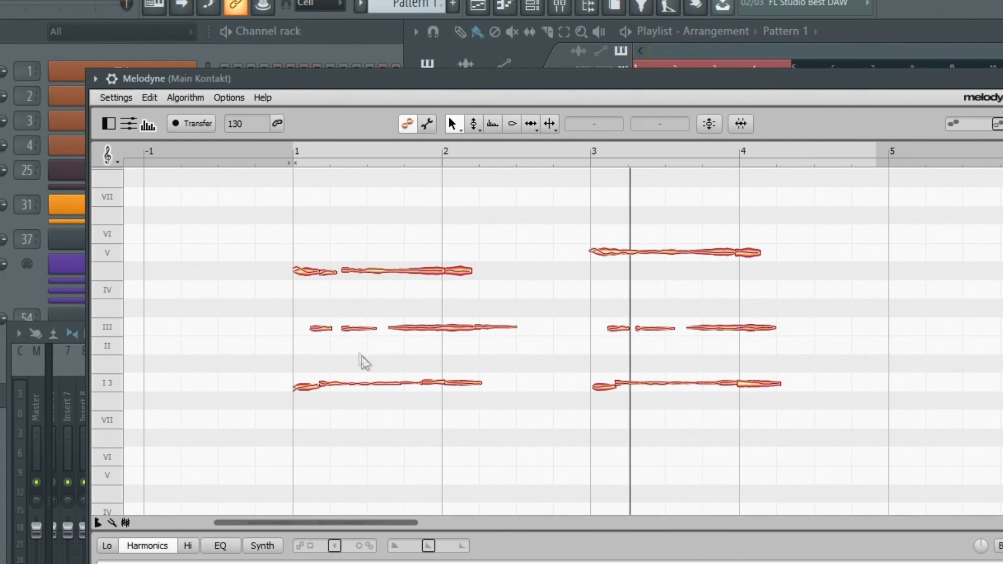
pyautogui.moveTo(390, 271); pyautogui.dragTo(393, 254)
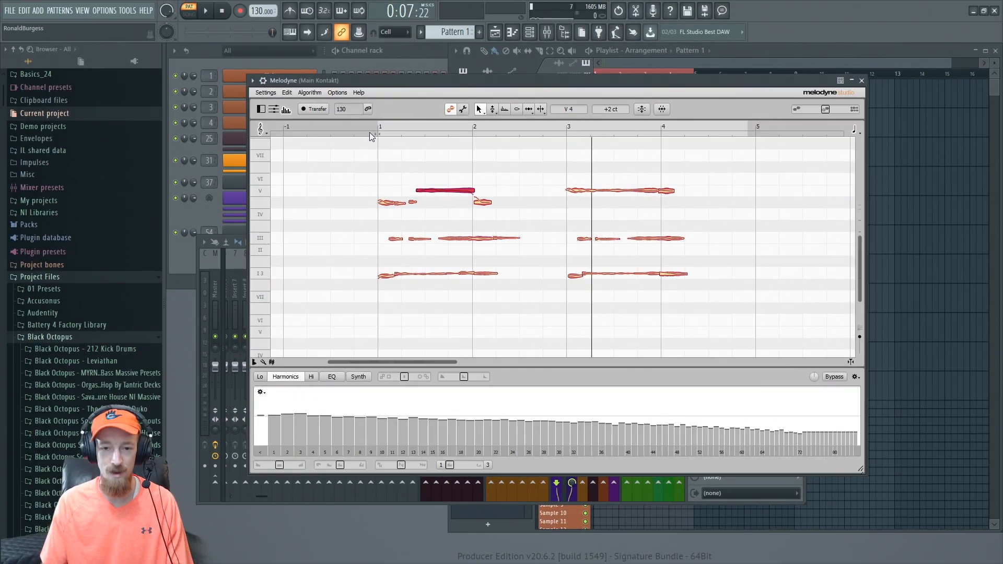
pyautogui.click(250, 155)
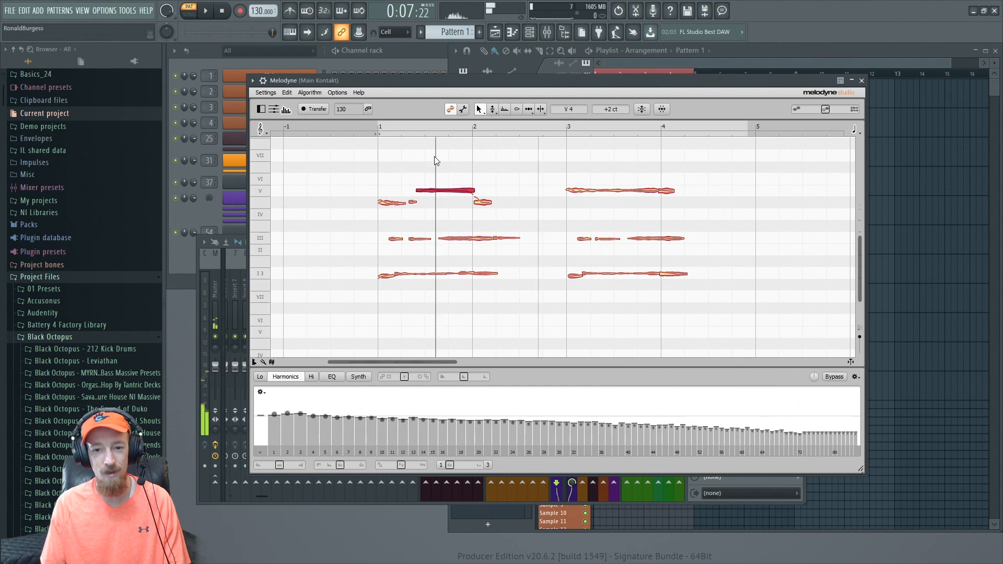
pyautogui.click(433, 161)
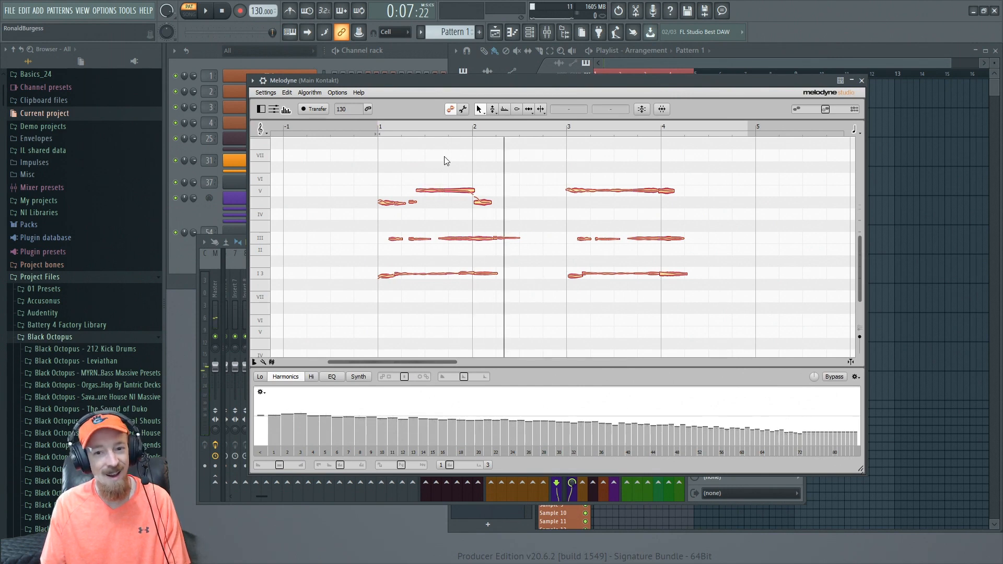
pyautogui.click(447, 160)
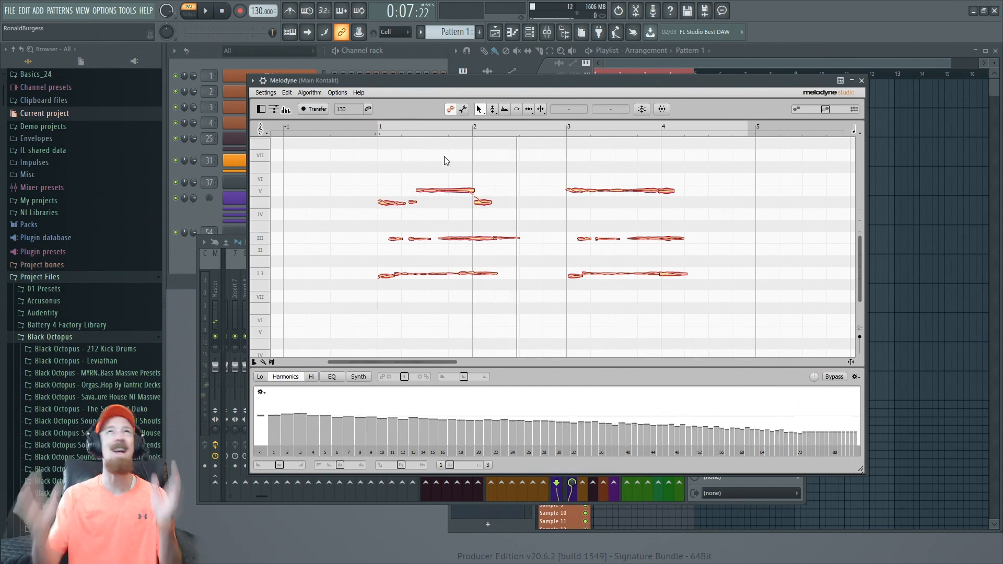
# Audition the long bar 1 note at IV#4 and at VI 4, and set it back to V 4
pyautogui.moveTo(462, 197); pyautogui.dragTo(462, 208)
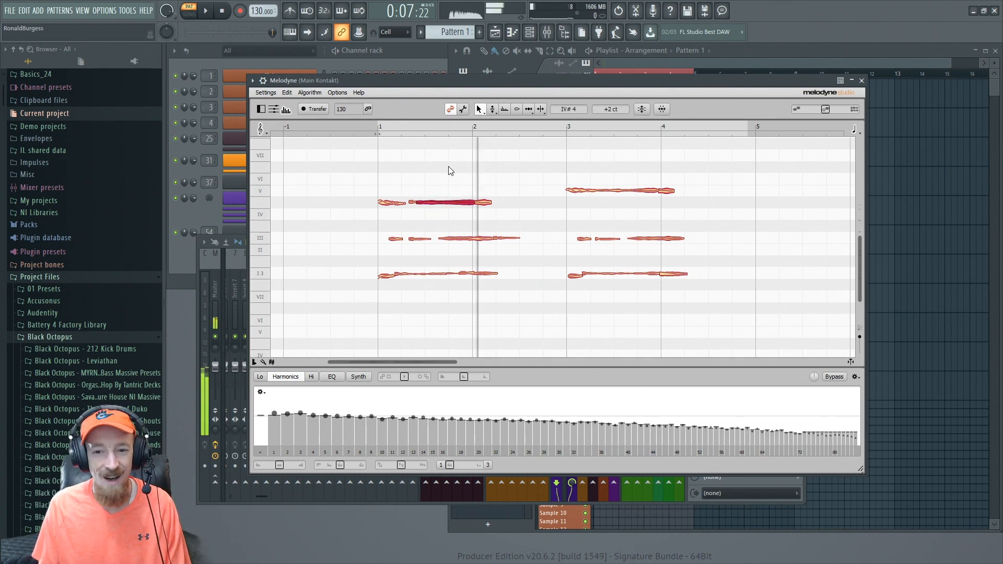
pyautogui.moveTo(459, 203); pyautogui.dragTo(457, 179)
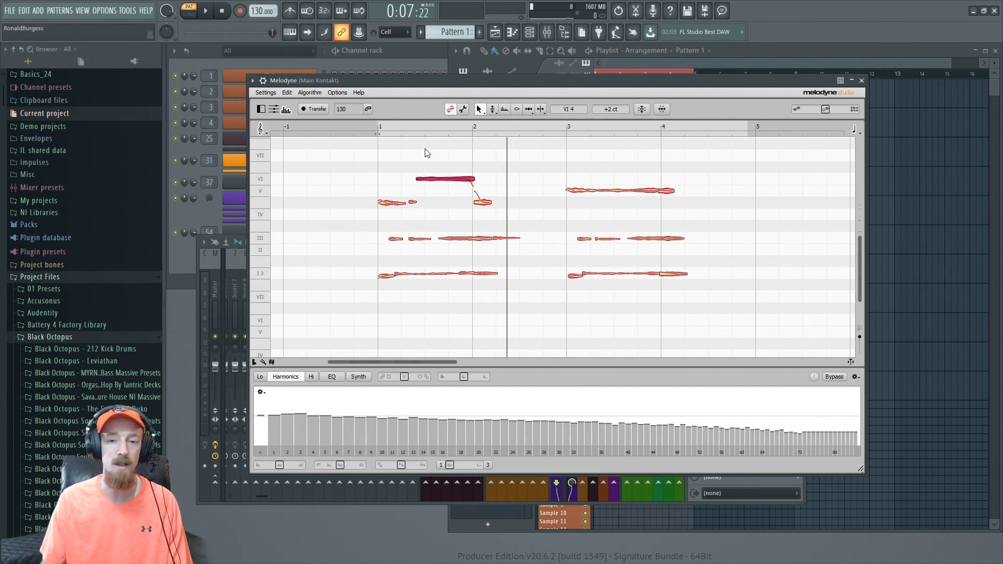
pyautogui.press('space')
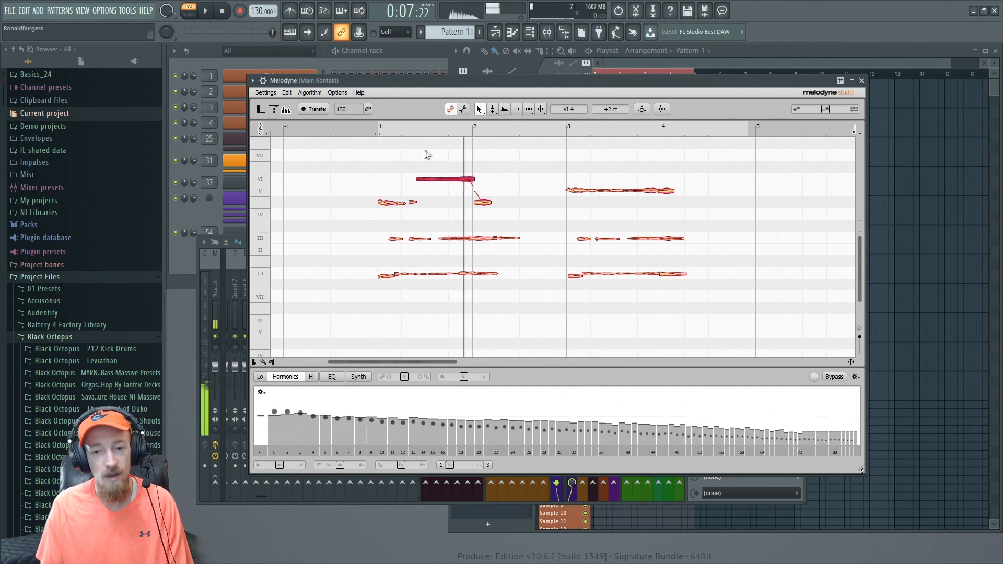
pyautogui.click(448, 146)
pyautogui.click(455, 179)
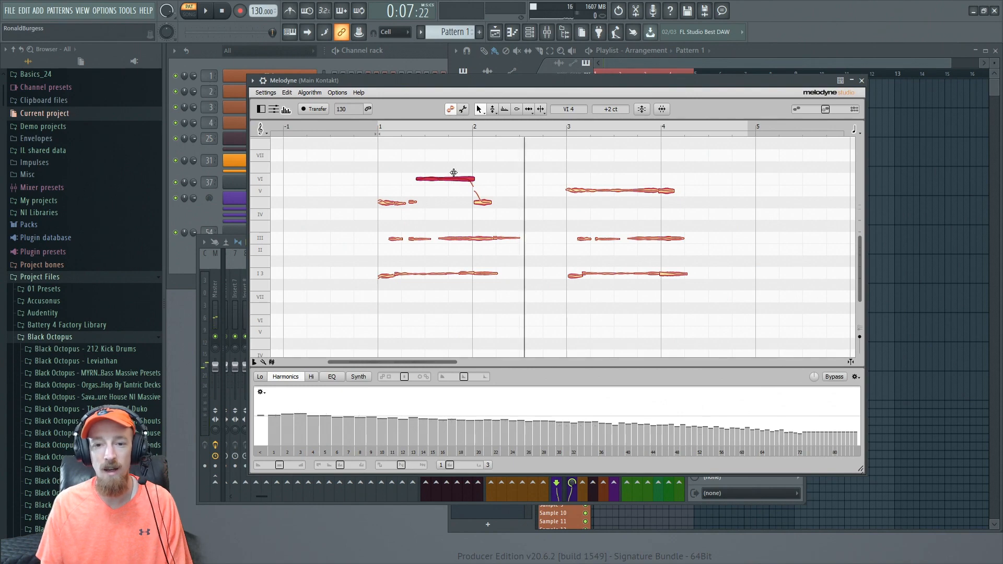
pyautogui.moveTo(455, 182); pyautogui.dragTo(455, 193)
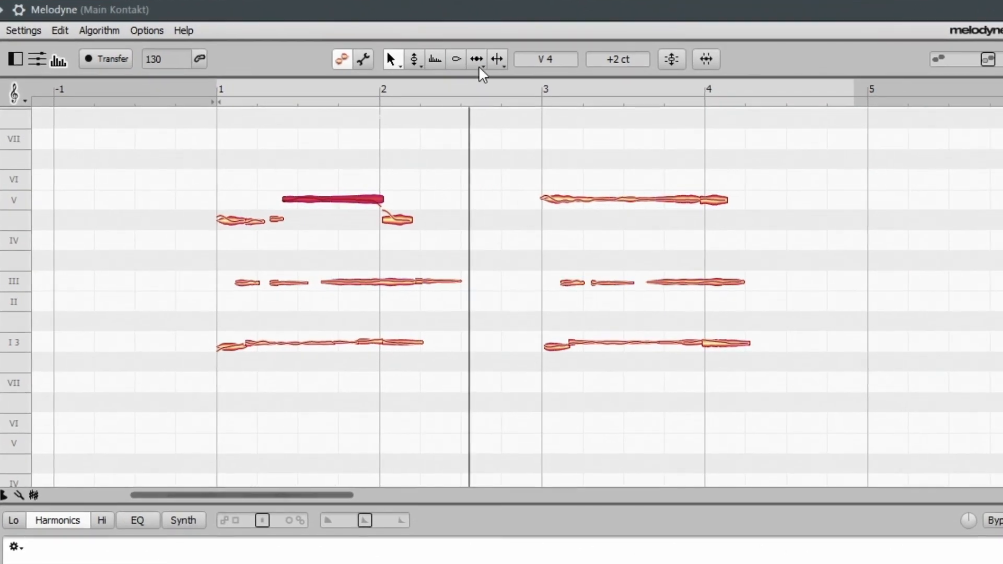
# With the Attack Speed Tool, set the attack of the IV#4 note starting at bar 2 to -100 % and play it
pyautogui.click(482, 66)
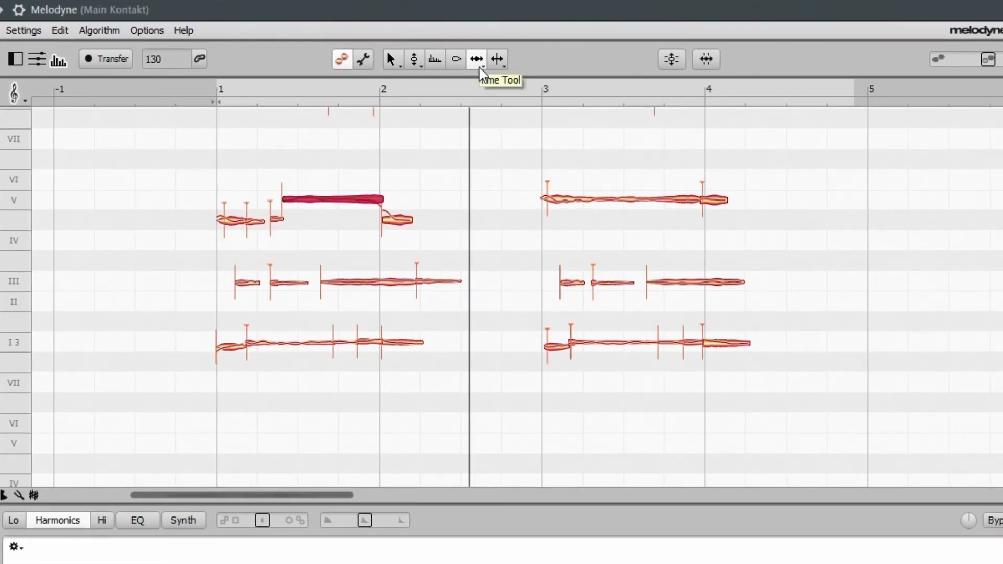
pyautogui.click(478, 66)
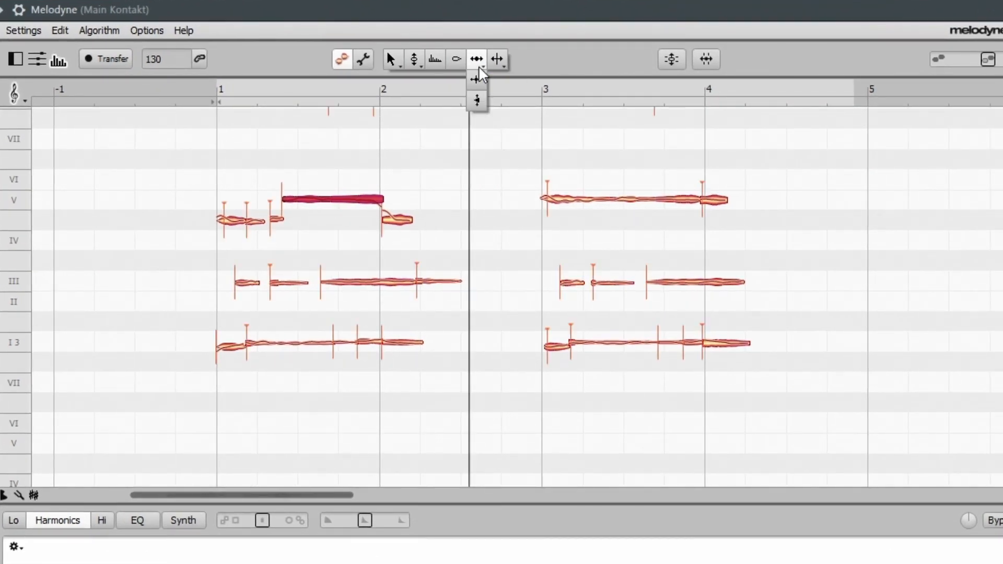
pyautogui.click(477, 103)
pyautogui.moveTo(382, 219); pyautogui.dragTo(379, 249)
pyautogui.doubleClick(316, 151)
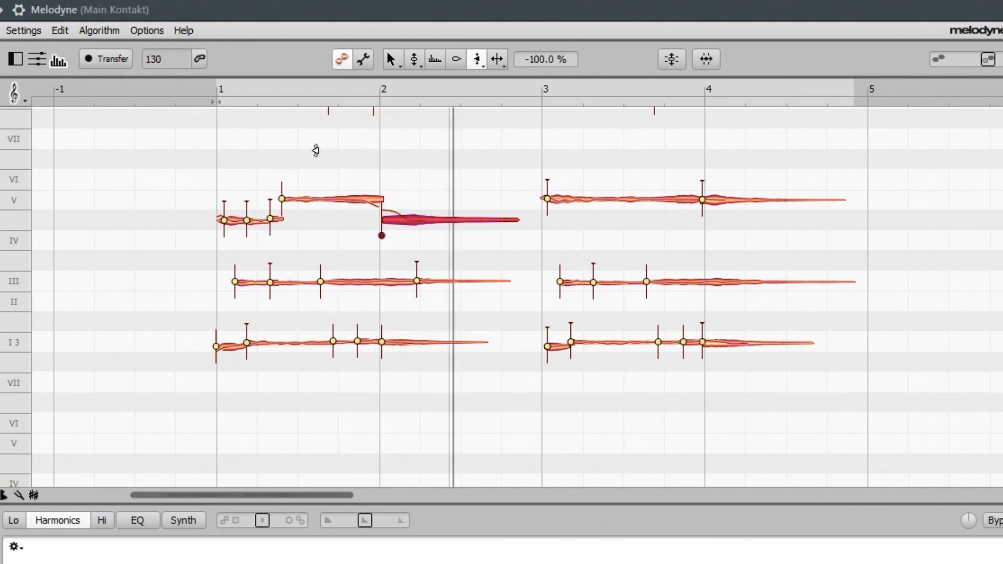
# Audition the bar 2 note's attack speed at 66 %, and reset it to about -1 %
pyautogui.moveTo(380, 236); pyautogui.dragTo(381, 215)
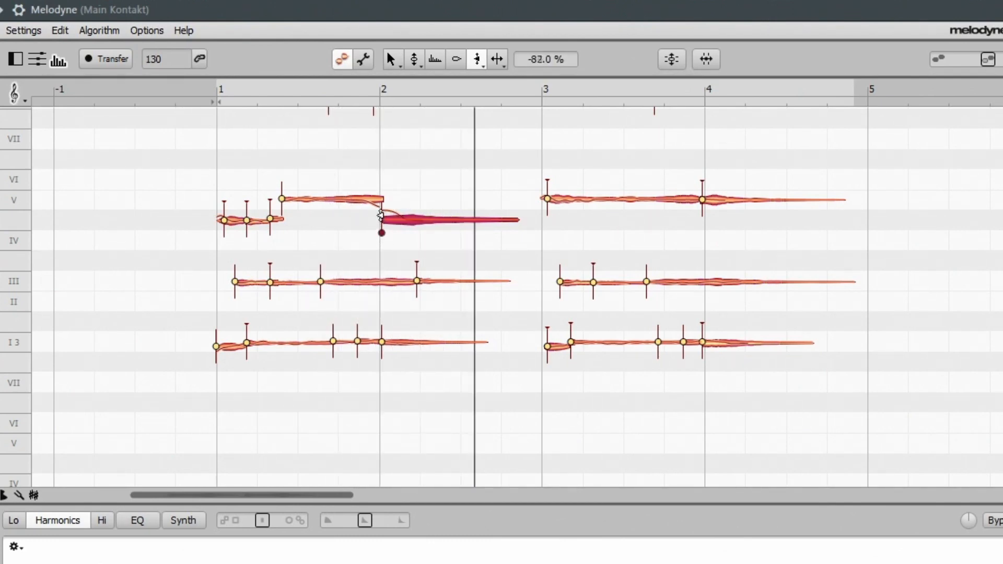
pyautogui.moveTo(380, 215); pyautogui.dragTo(366, 83)
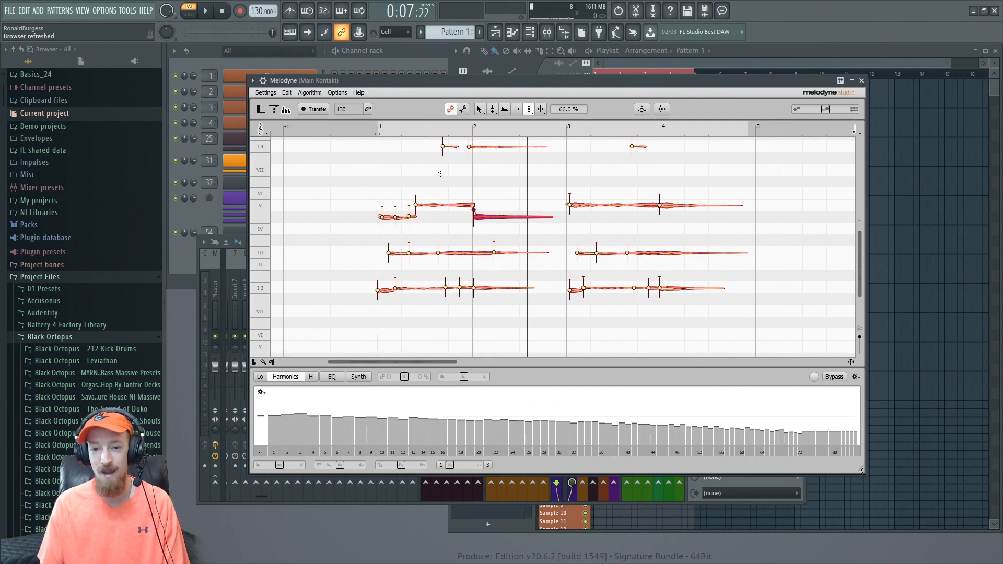
pyautogui.press('space')
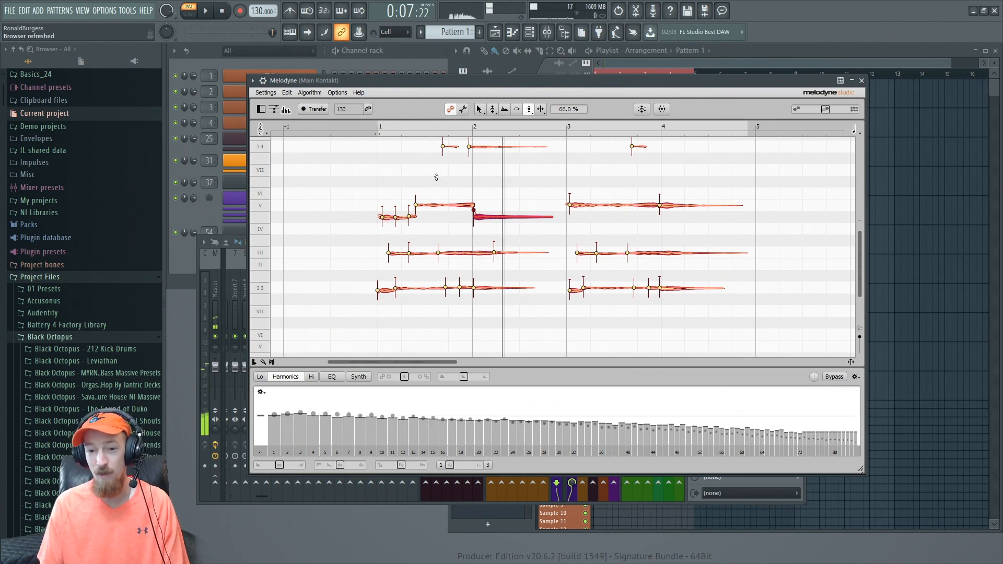
pyautogui.press('space')
pyautogui.moveTo(473, 214); pyautogui.dragTo(470, 247)
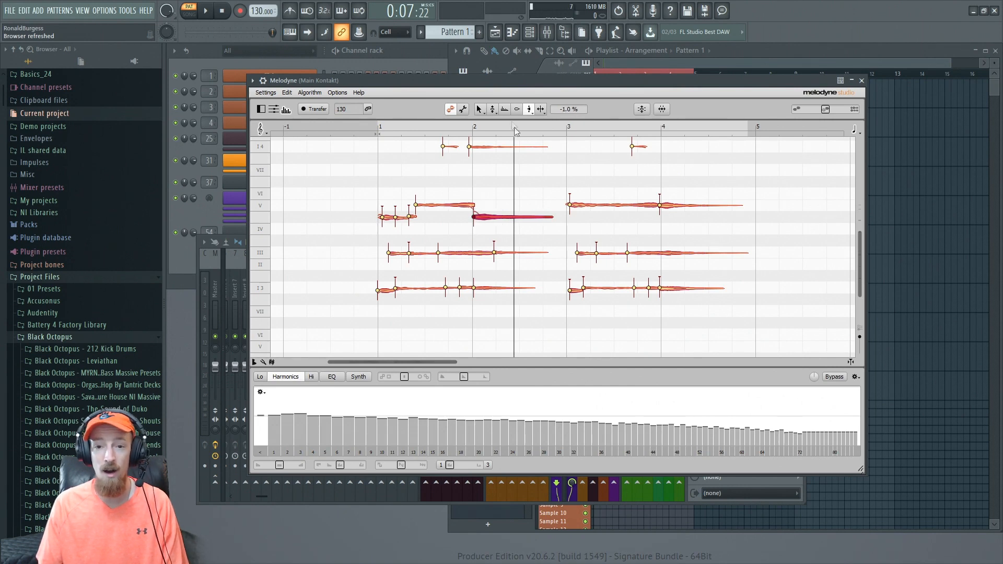
# Raise the short IV#4 notes at the start of bar 1 together to V 4 and play the result
pyautogui.click(478, 109)
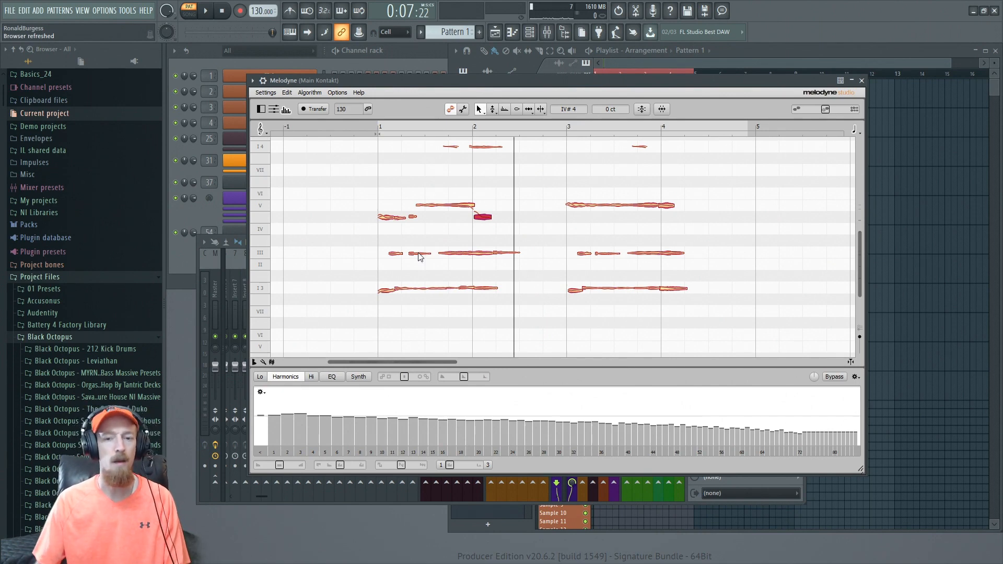
pyautogui.moveTo(368, 205); pyautogui.dragTo(416, 230)
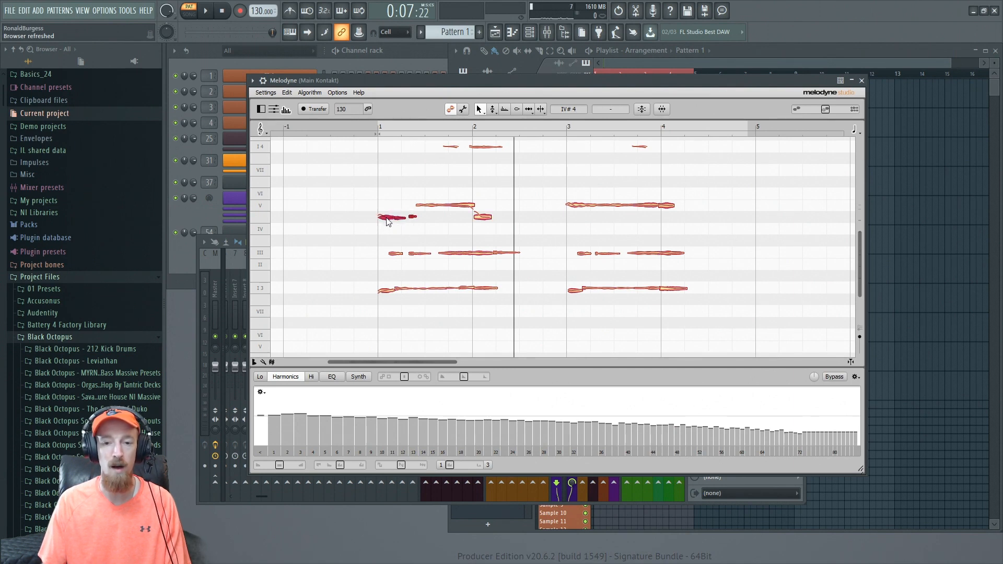
pyautogui.moveTo(387, 222); pyautogui.dragTo(389, 209)
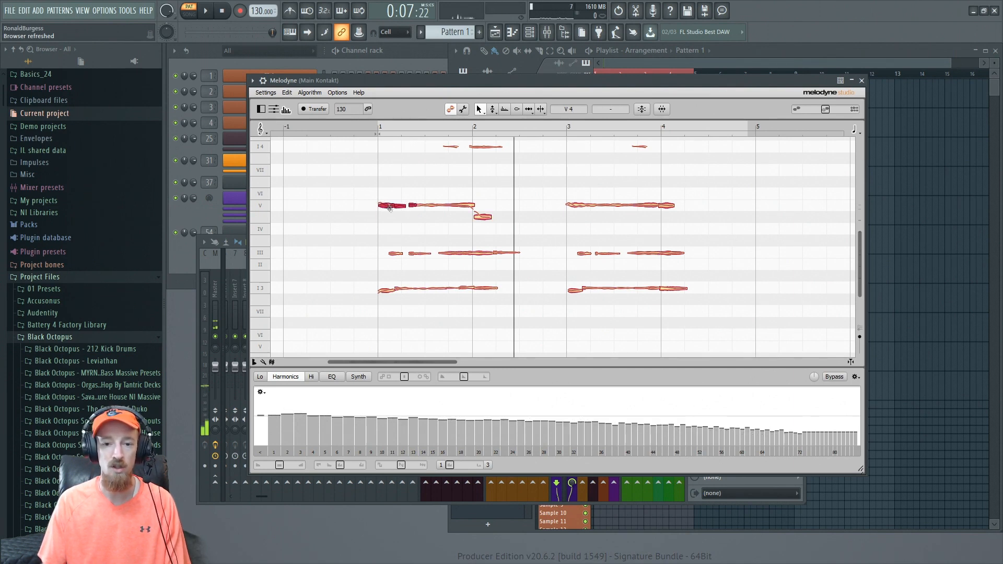
pyautogui.click(381, 157)
pyautogui.press('space')
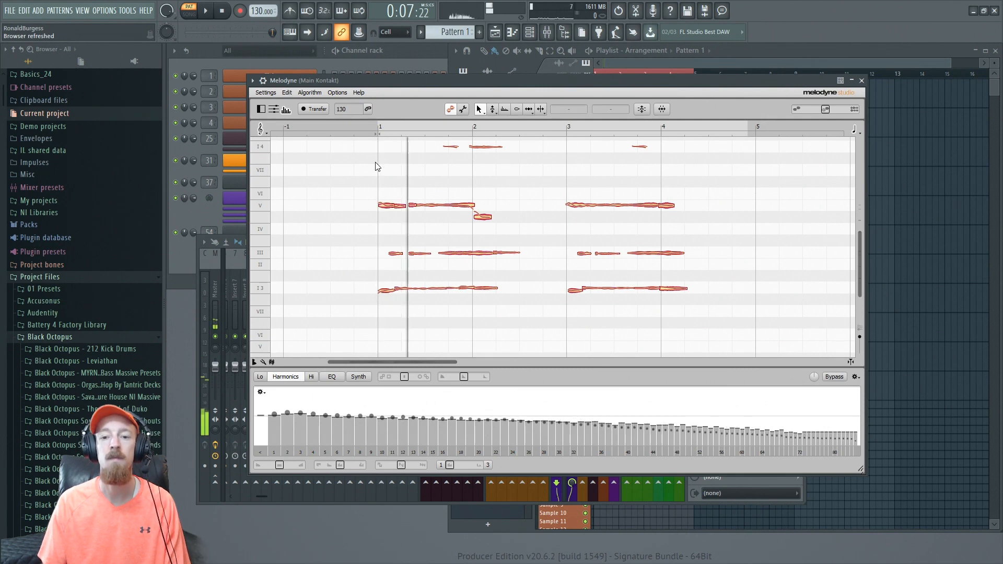
pyautogui.press('space')
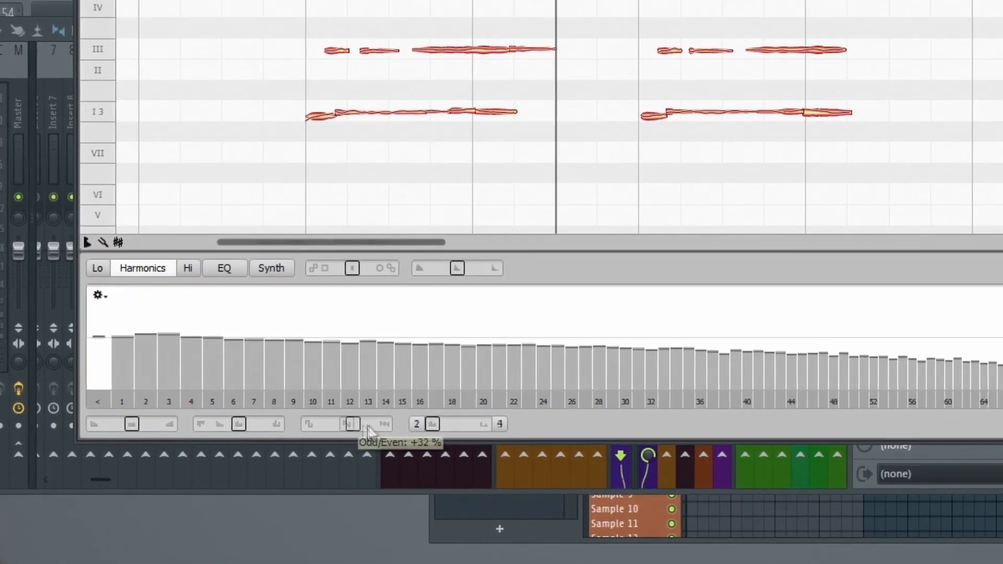
# Set the harmonics' odd/even balance to +100 % and play the edited chords
pyautogui.moveTo(349, 424); pyautogui.dragTo(386, 426)
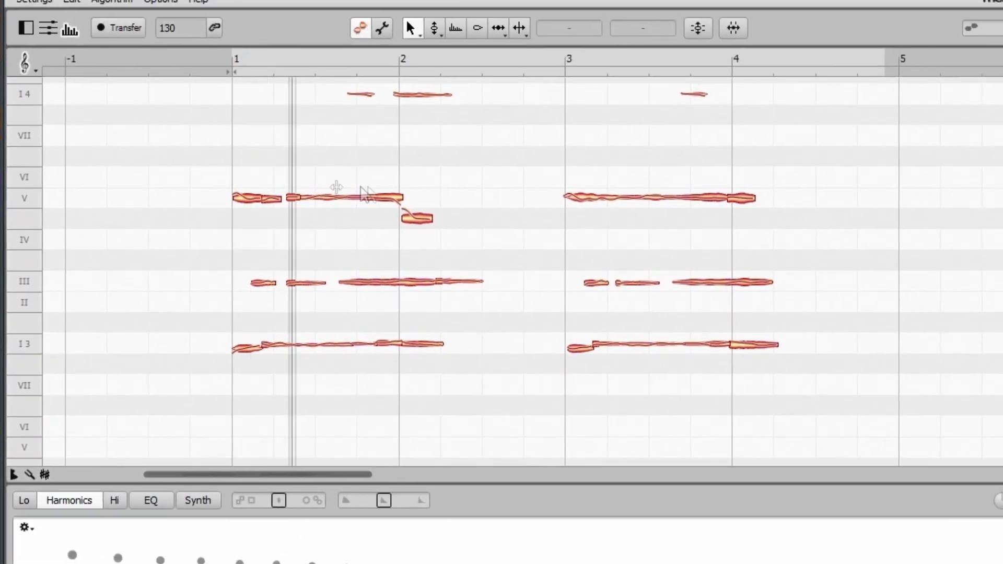
pyautogui.press('space')
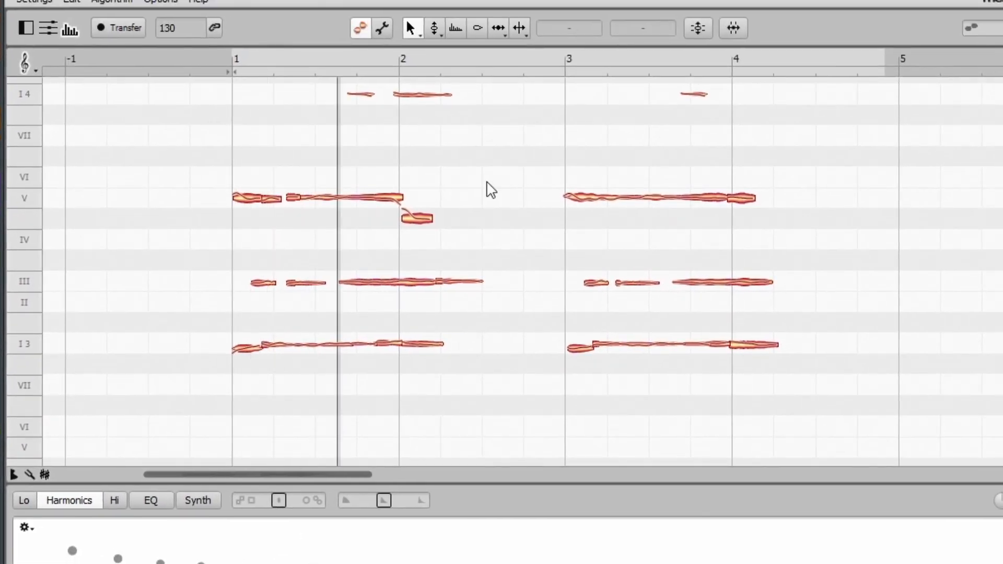